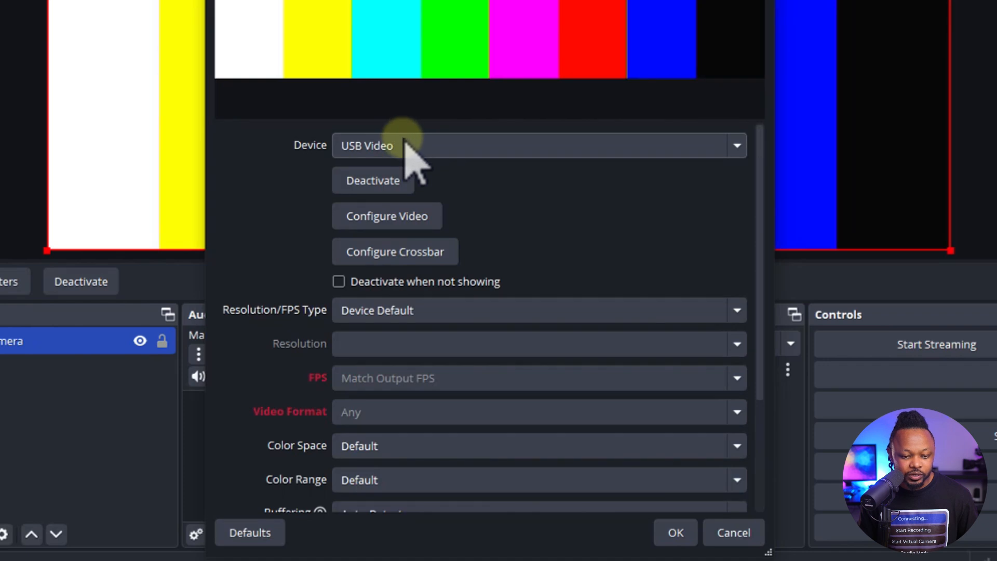
- Select OBSBOT Meet 2 StreamCamera as the camera source's video device
{"action": "left_click", "coordinate": [442, 278]}
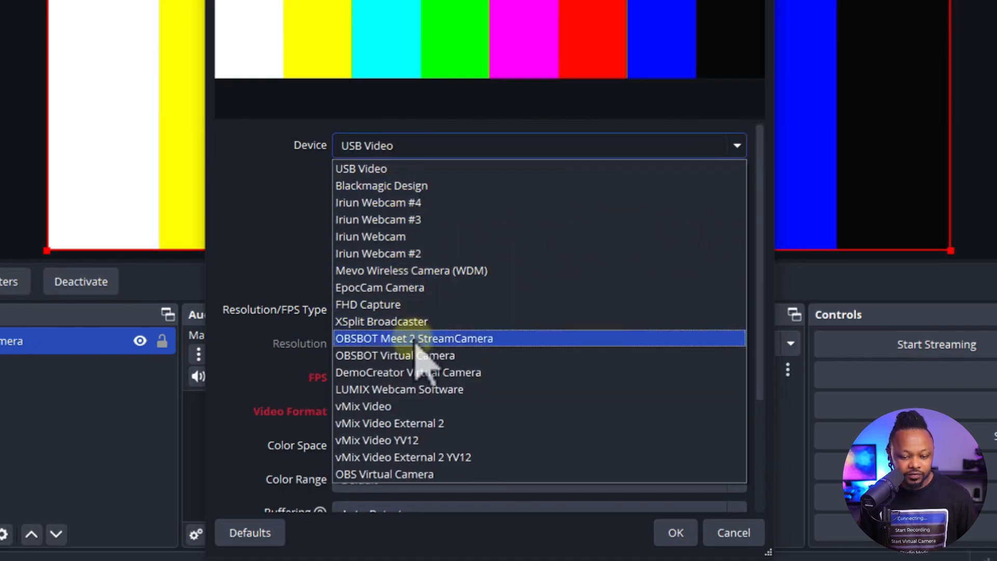
{"action": "left_click", "coordinate": [442, 338]}
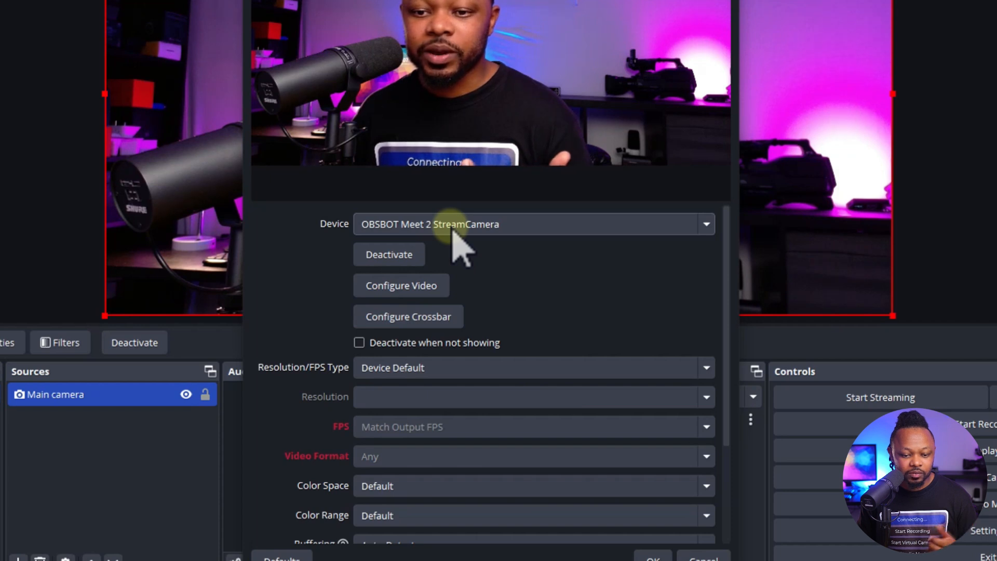
- Set the Resolution/FPS type to Custom with a 1920x1080 resolution and confirm the camera properties
{"action": "left_click", "coordinate": [548, 374]}
{"action": "left_click", "coordinate": [408, 400]}
{"action": "left_click", "coordinate": [699, 398]}
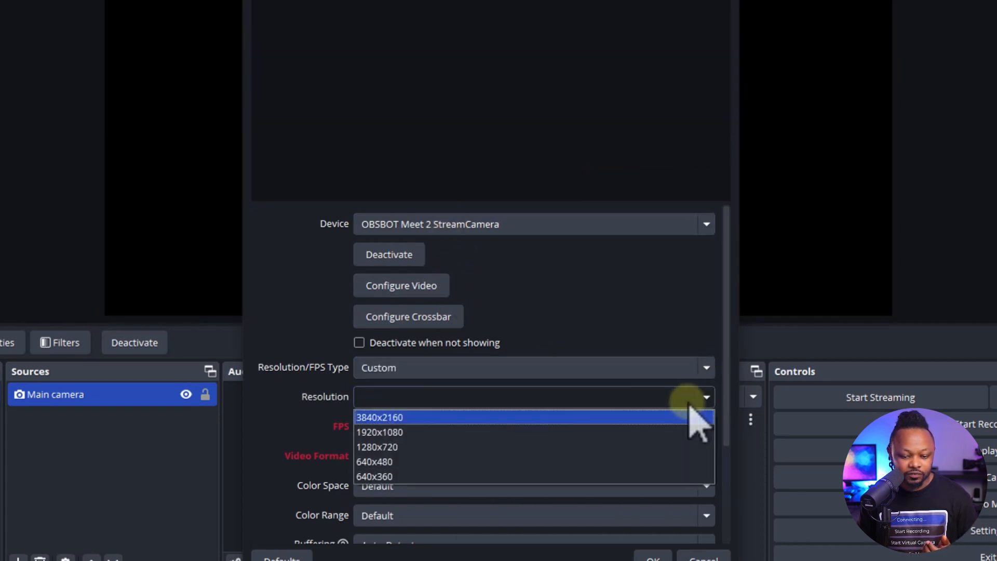
{"action": "left_click", "coordinate": [418, 432]}
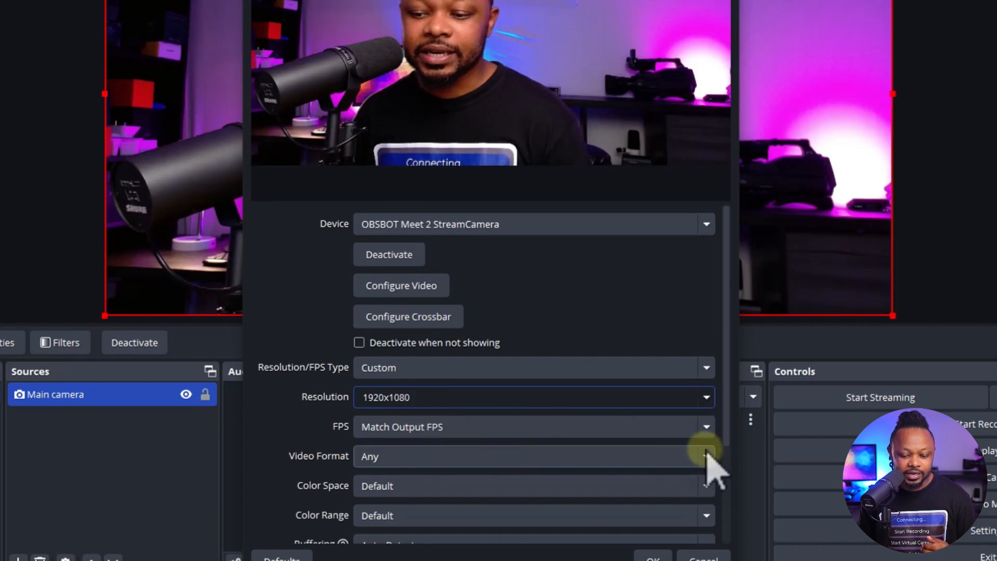
{"action": "left_click_drag", "start_coordinate": [728, 415], "coordinate": [728, 506]}
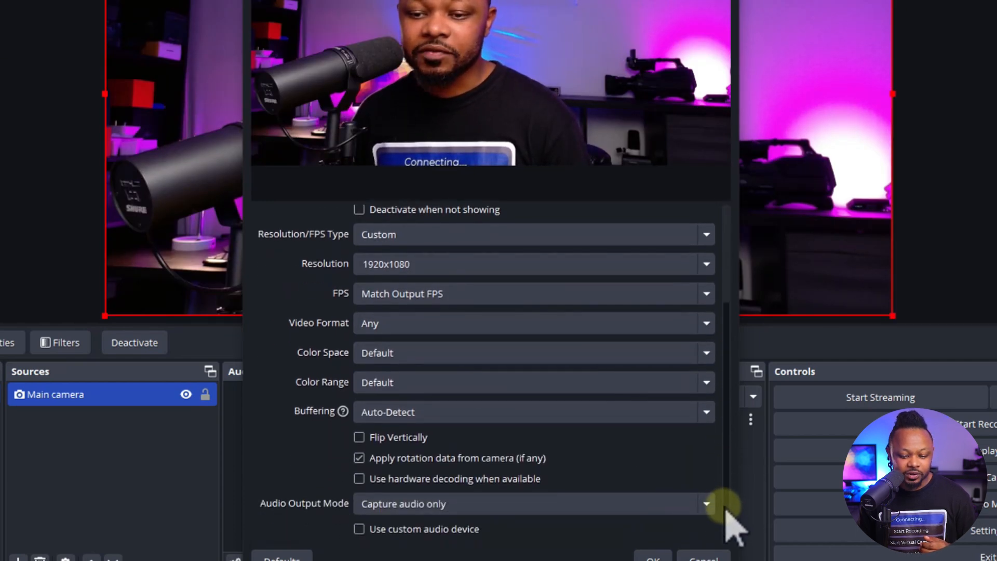
{"action": "left_click", "coordinate": [656, 542]}
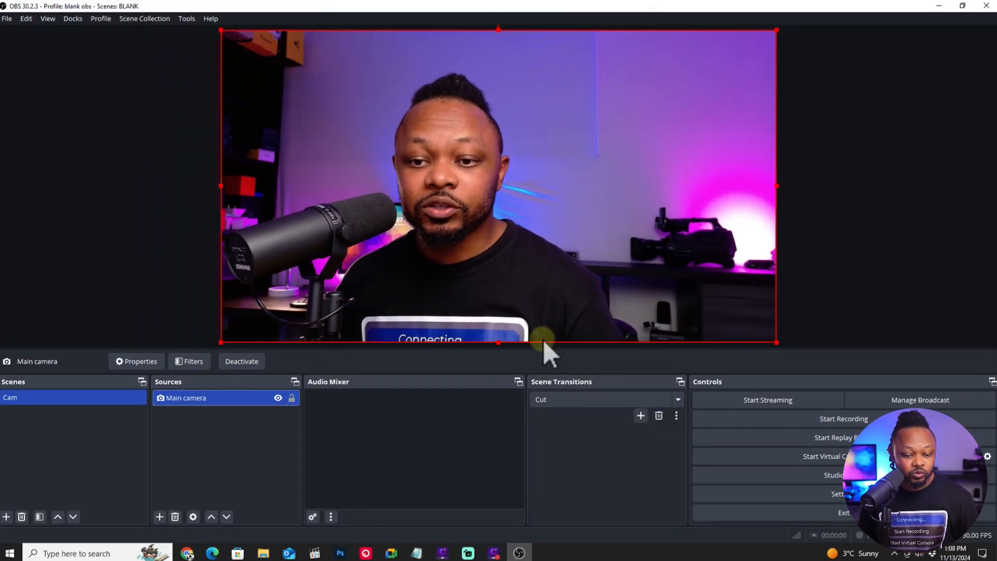
- Add a new Audio Input Capture source named Main Mic
{"action": "left_click", "coordinate": [159, 517]}
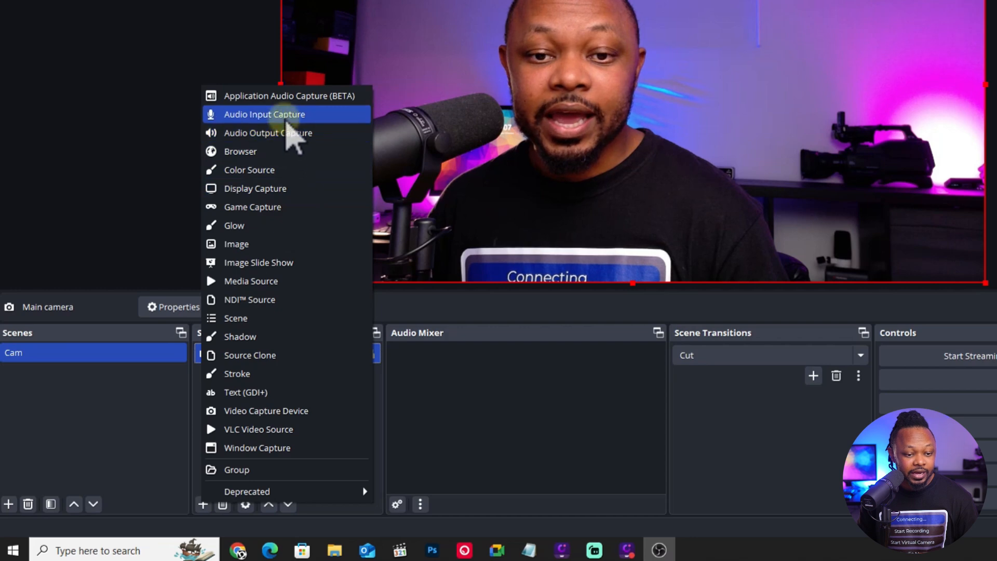
{"action": "left_click", "coordinate": [287, 122]}
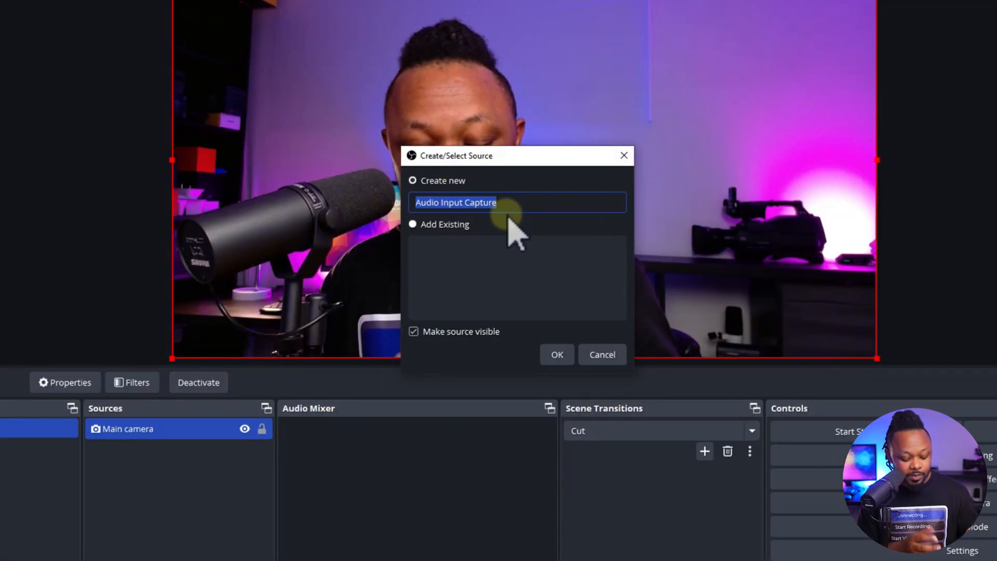
{"action": "type", "text": "Mi"}
{"action": "key", "text": "BackSpace"}
{"action": "type", "text": "ain "}
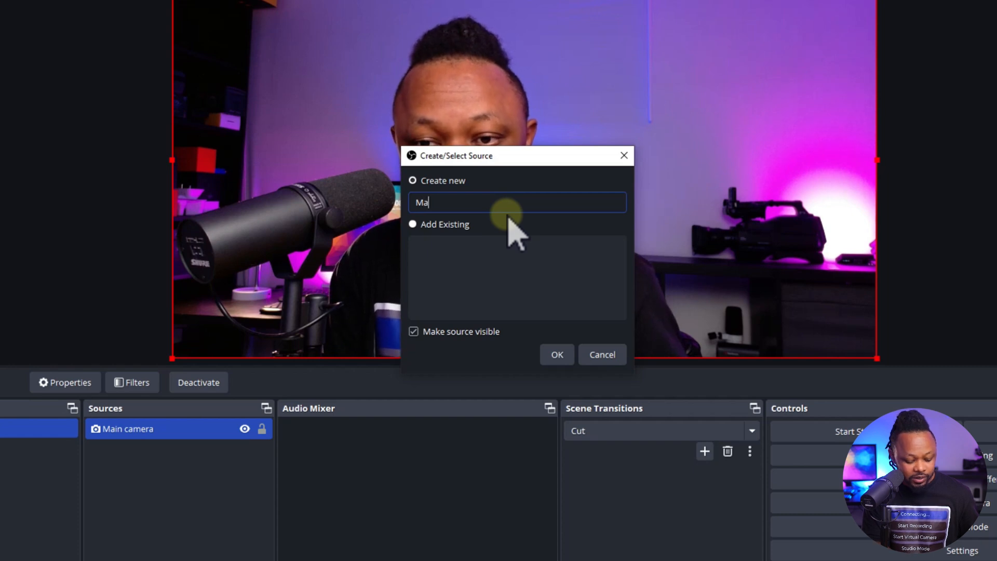
{"action": "type", "text": "Mic"}
{"action": "left_click", "coordinate": [558, 357]}
{"action": "left_click", "coordinate": [411, 61]}
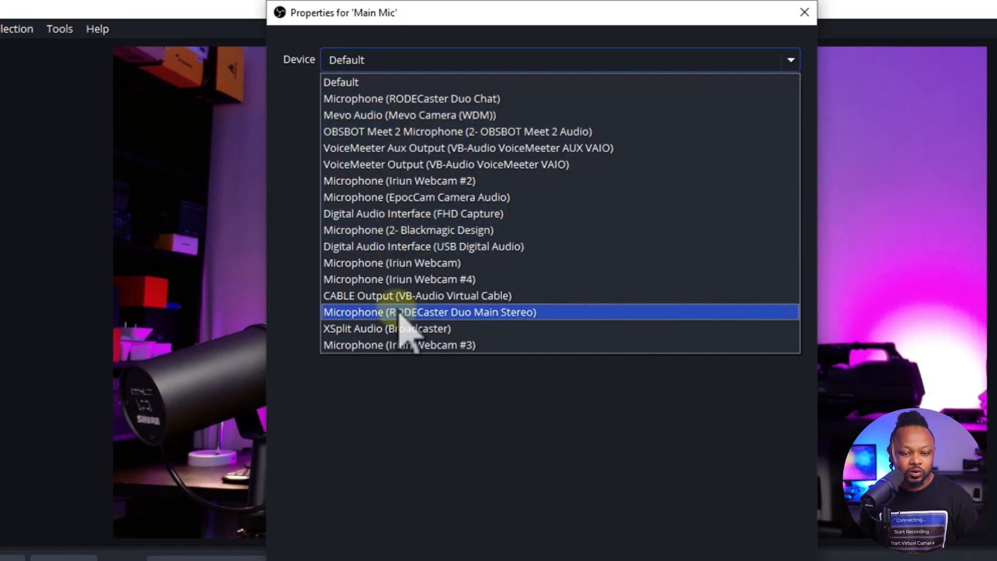
{"action": "left_click", "coordinate": [452, 315]}
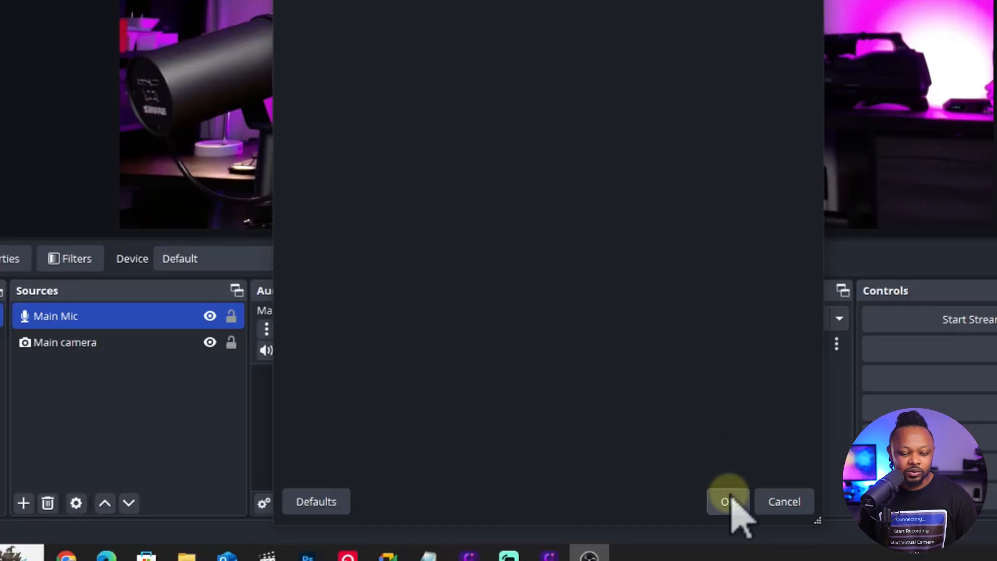
{"action": "left_click", "coordinate": [728, 501]}
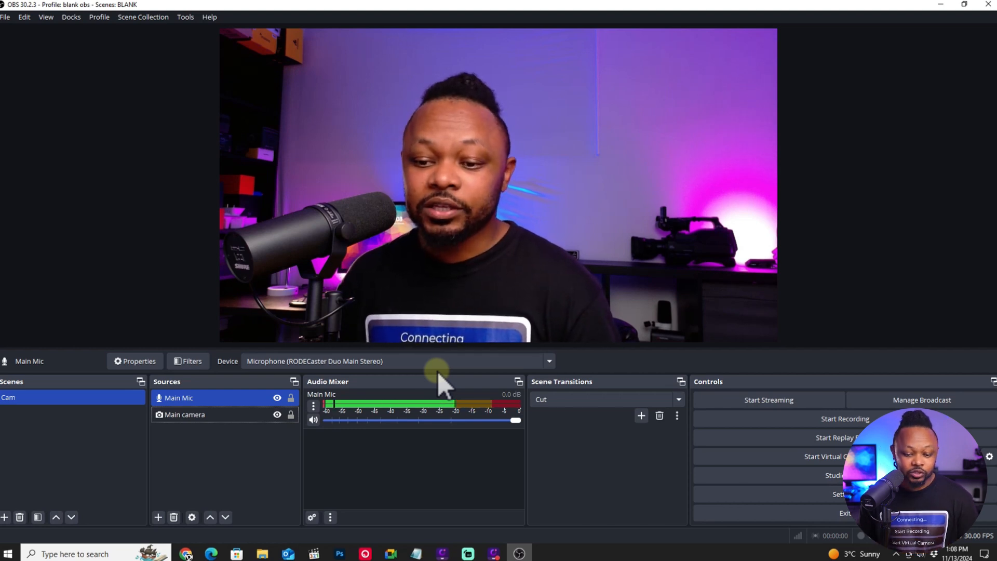
{"action": "left_click_drag", "start_coordinate": [516, 421], "coordinate": [510, 421]}
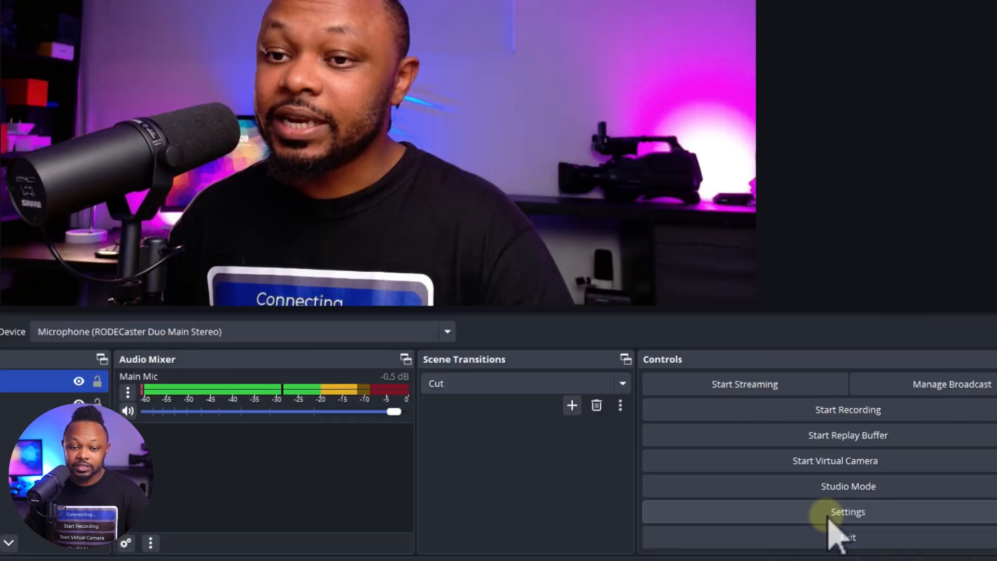
- Open the settings and review the Video section's base and output resolutions
{"action": "left_click", "coordinate": [829, 519]}
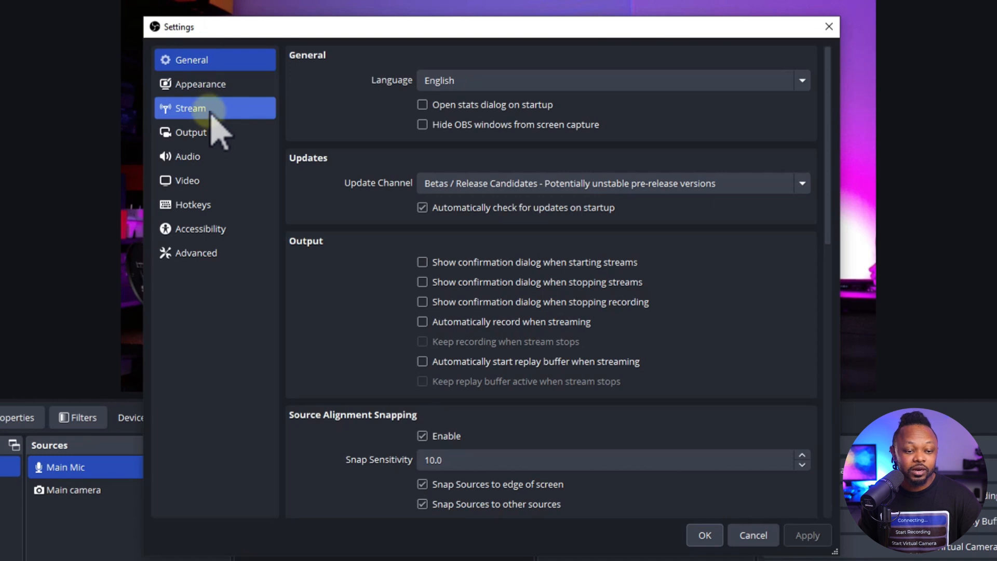
{"action": "left_click", "coordinate": [208, 182]}
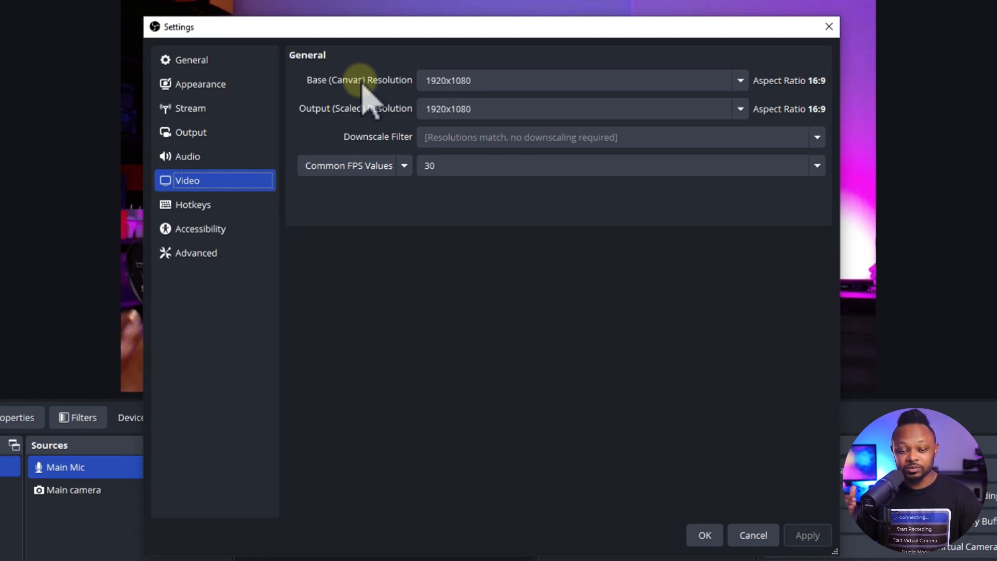
{"action": "left_click", "coordinate": [453, 81]}
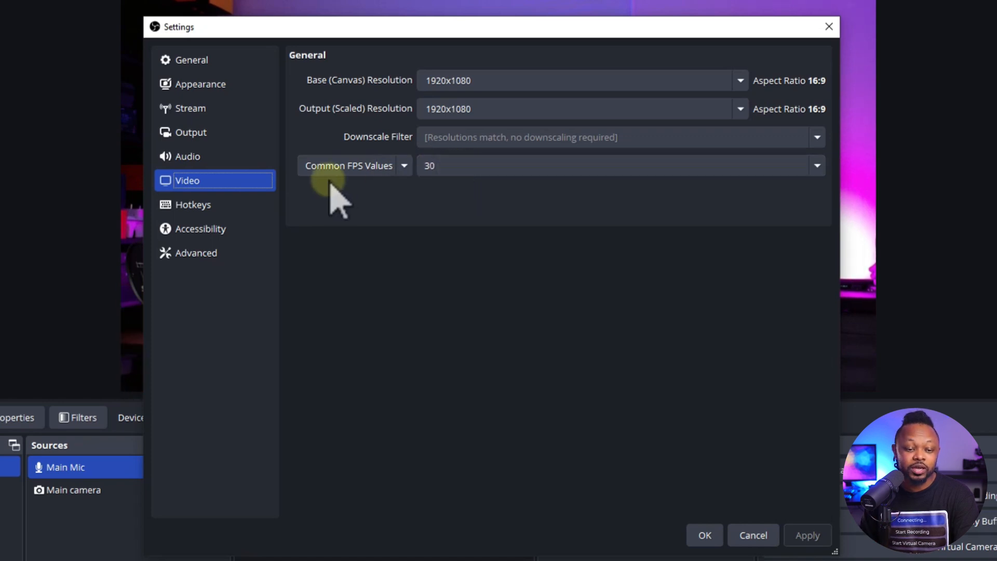
- Open the Output settings and try the Simple output mode before returning to Advanced
{"action": "left_click", "coordinate": [206, 134]}
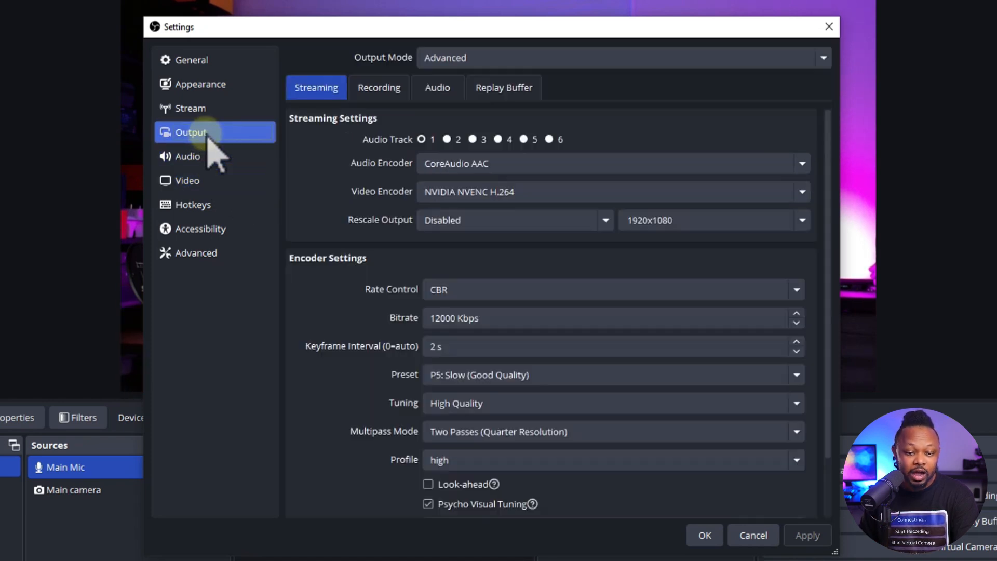
{"action": "left_click", "coordinate": [379, 89]}
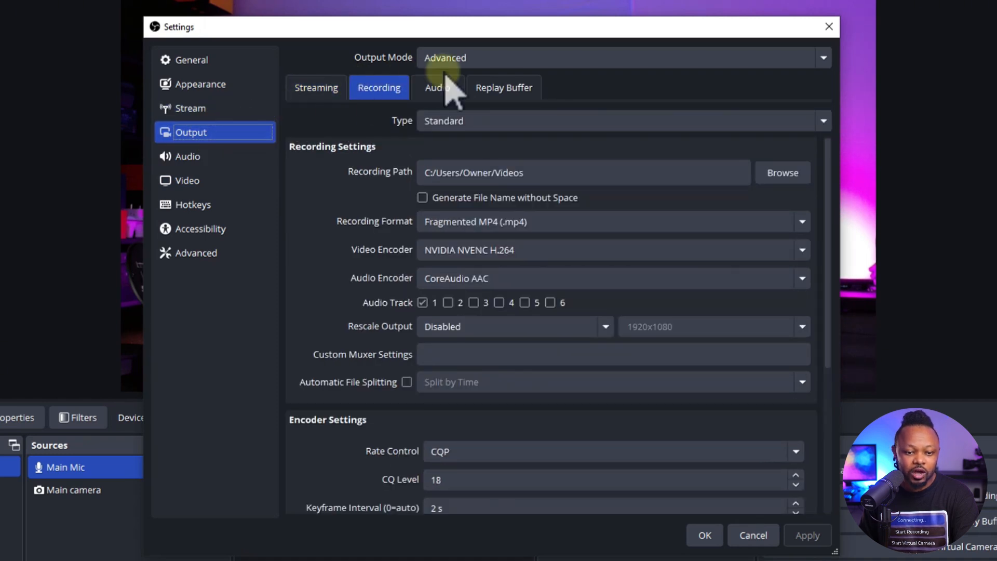
{"action": "left_click", "coordinate": [463, 58]}
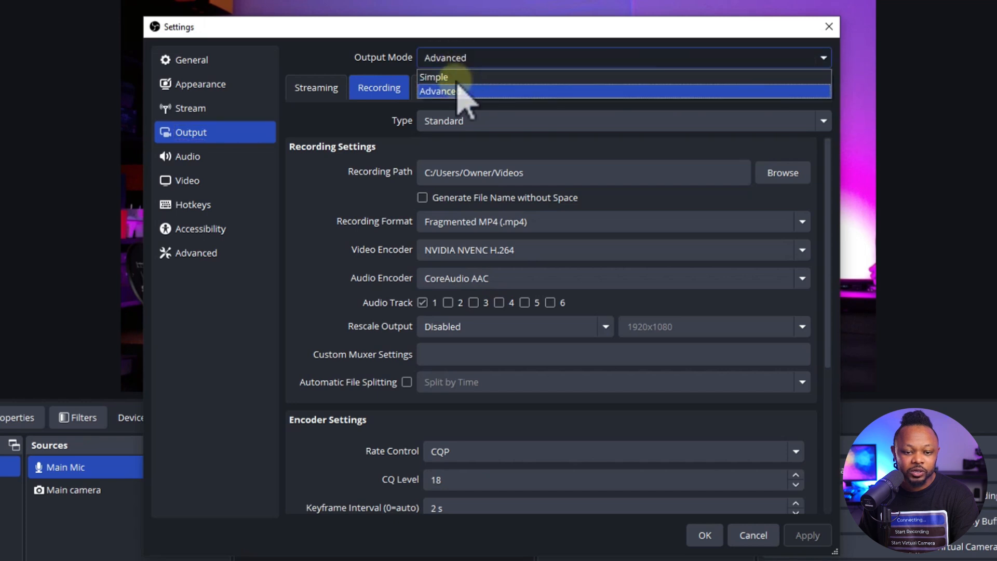
{"action": "left_click", "coordinate": [461, 77]}
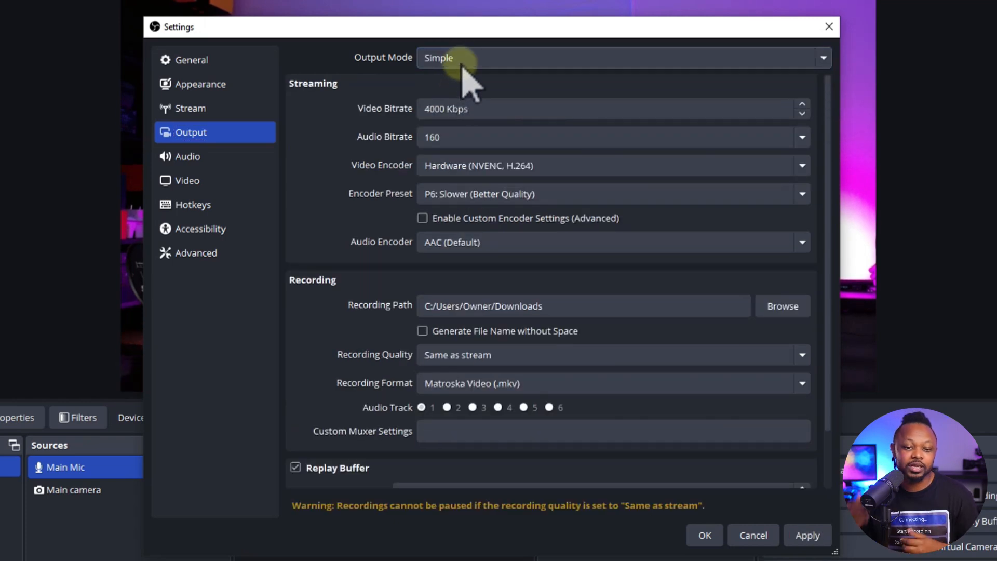
{"action": "left_click", "coordinate": [462, 62]}
{"action": "left_click", "coordinate": [461, 78]}
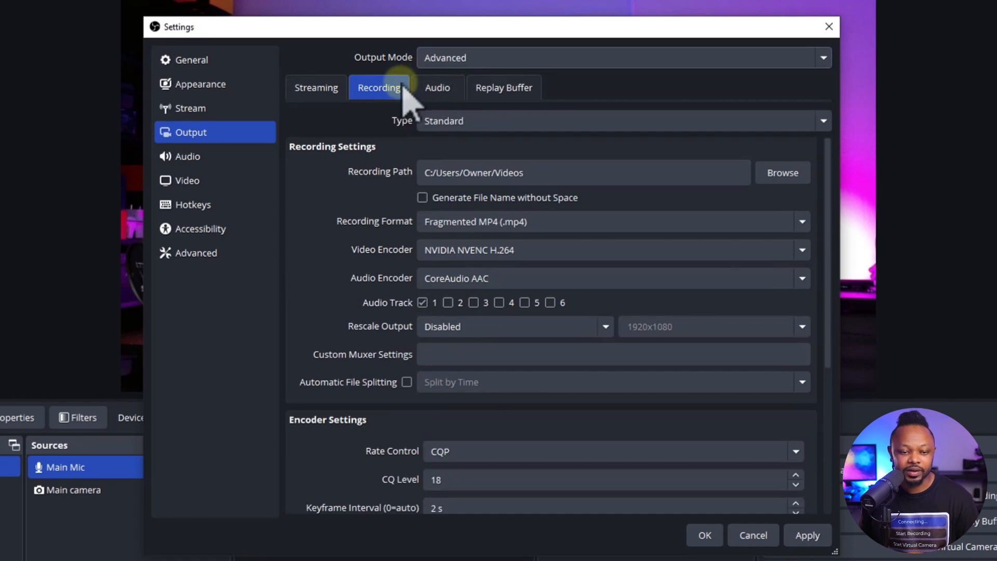
- In the Recording tab, browse and choose the Videos folder as the recording path
{"action": "left_click", "coordinate": [318, 90]}
{"action": "left_click", "coordinate": [387, 96]}
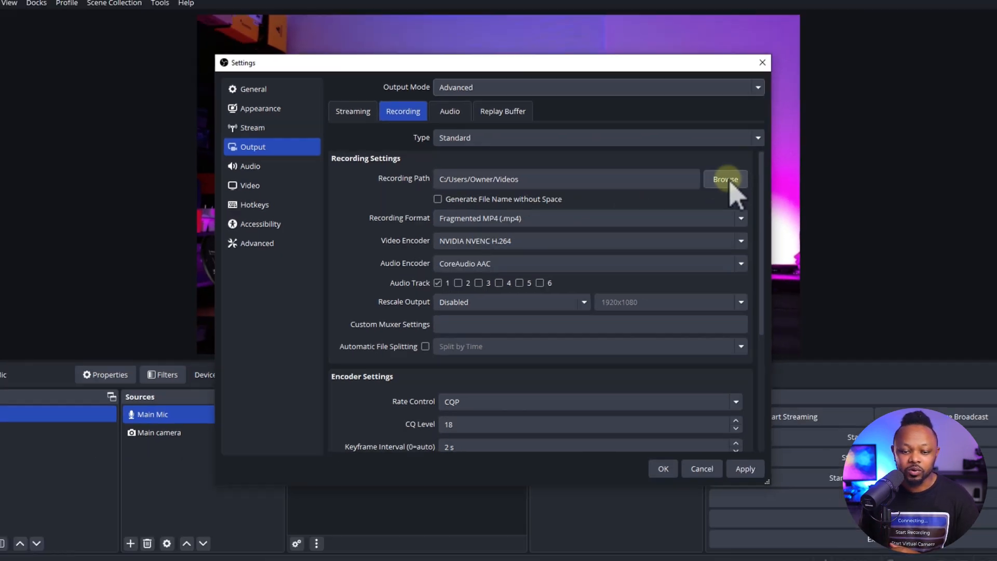
{"action": "left_click", "coordinate": [783, 172]}
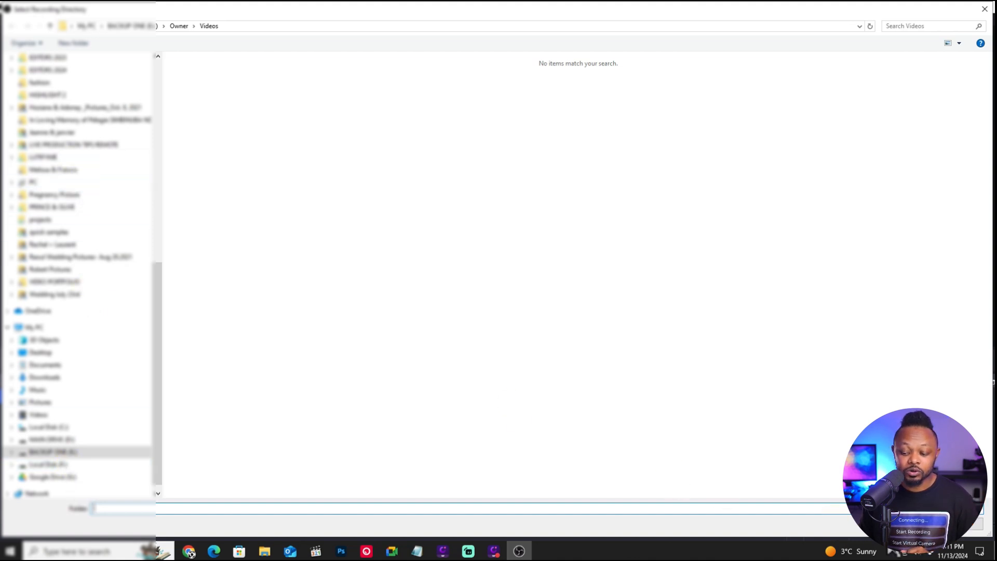
{"action": "left_click", "coordinate": [962, 524]}
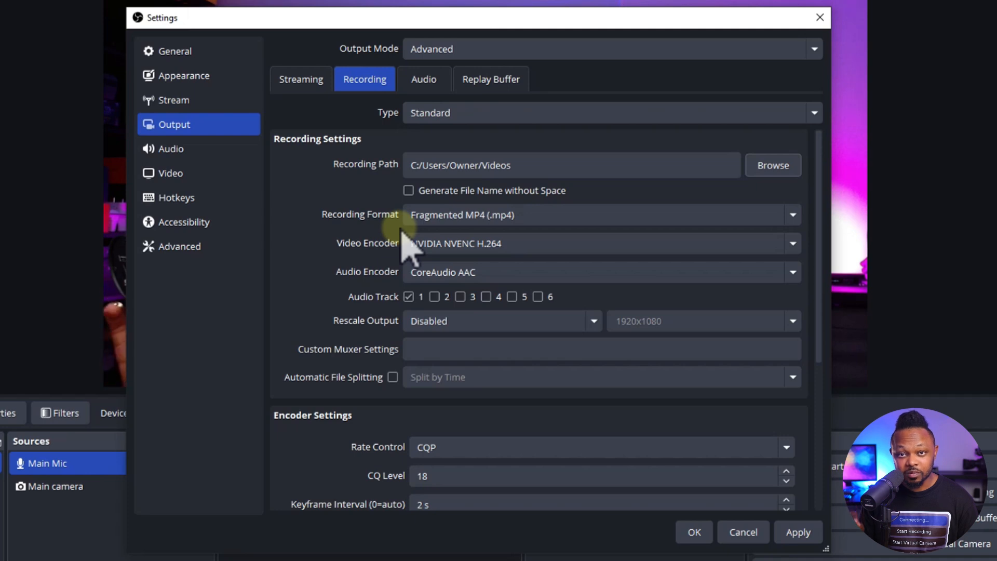
- Set the recording format to Fragmented MP4 (.mp4)
{"action": "left_click", "coordinate": [482, 215]}
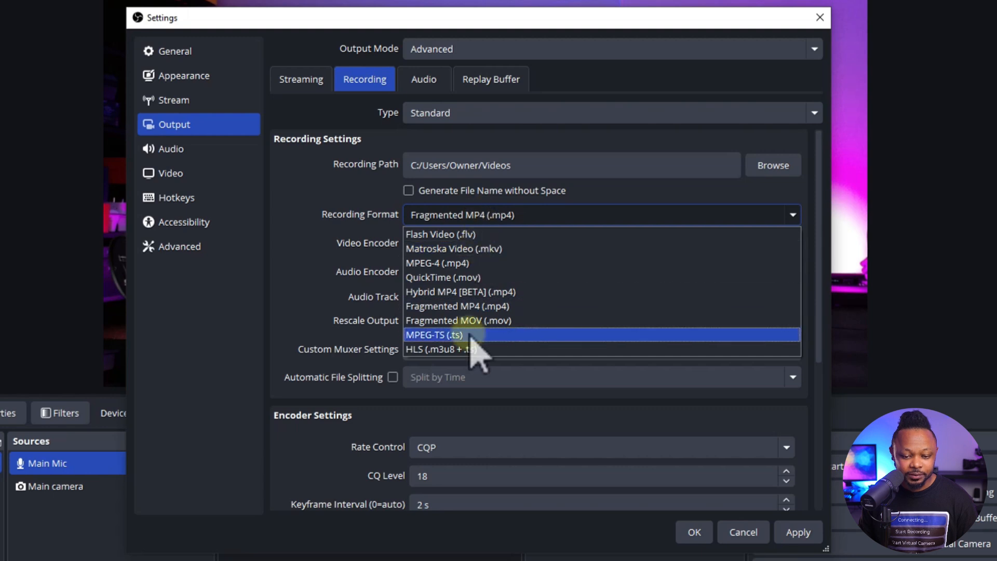
{"action": "left_click", "coordinate": [457, 308]}
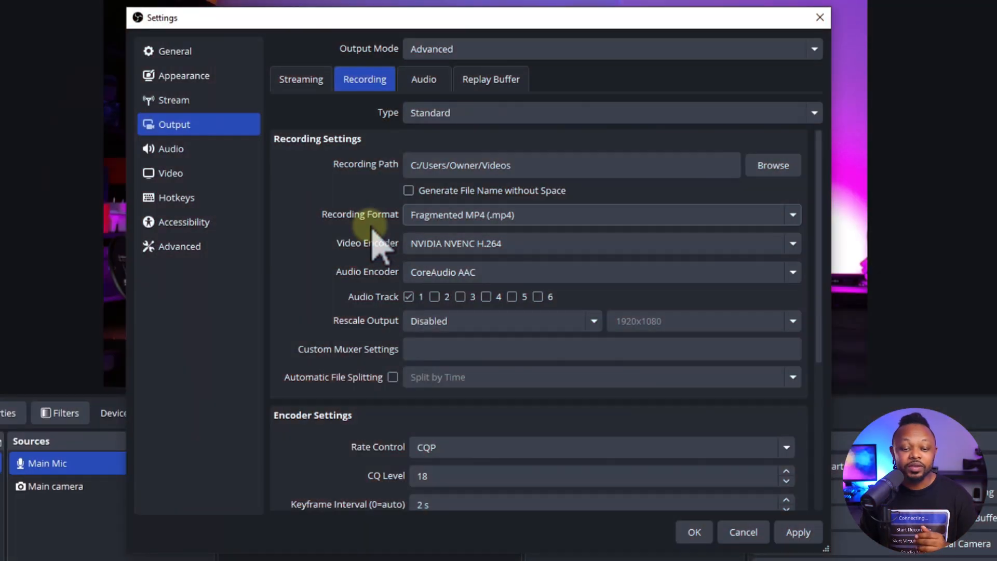
{"action": "left_click", "coordinate": [422, 222]}
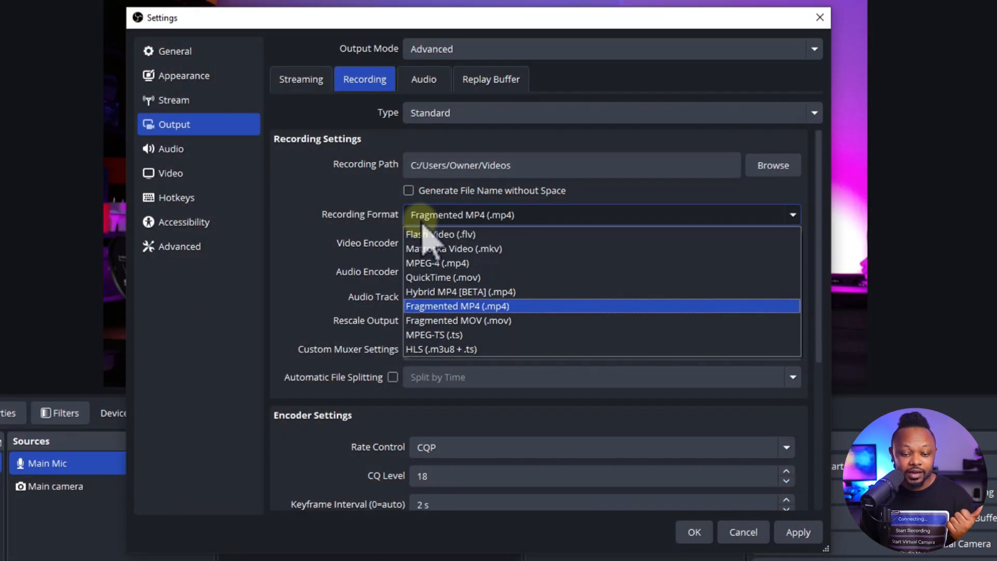
{"action": "left_click", "coordinate": [459, 310]}
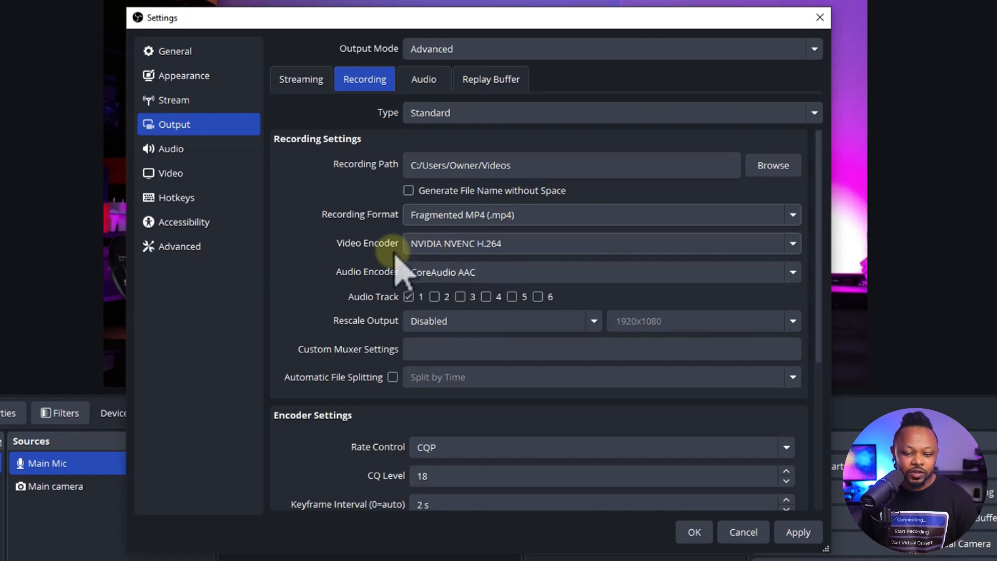
- Set the recording video encoder to NVIDIA NVENC H.264 and the audio encoder to CoreAudio AAC
{"action": "left_click", "coordinate": [434, 244]}
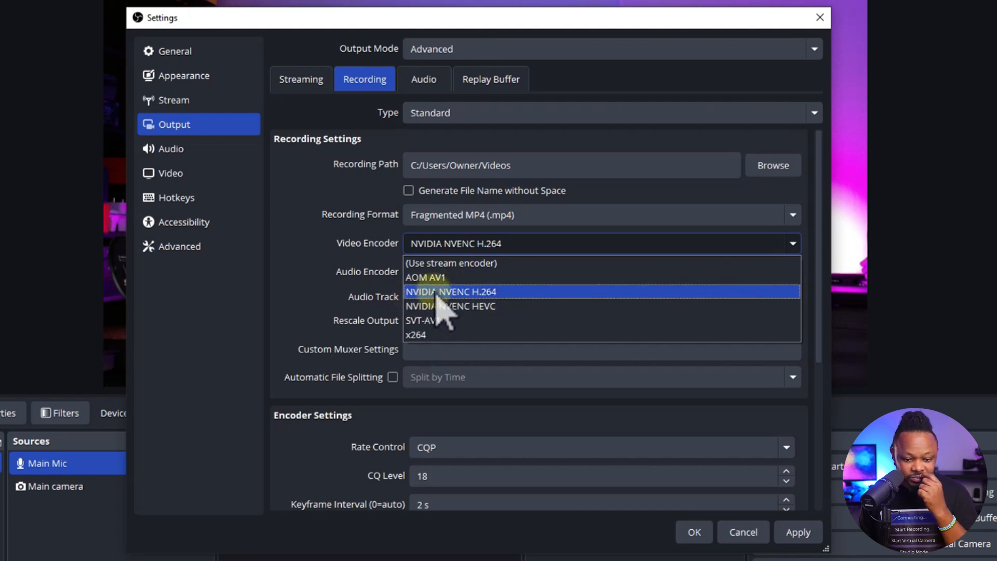
{"action": "left_click", "coordinate": [501, 292]}
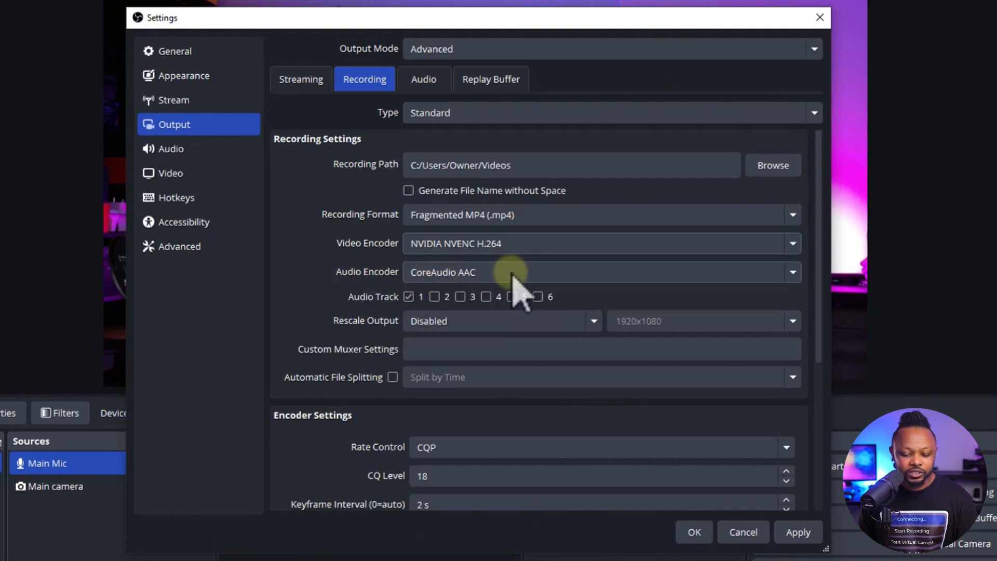
{"action": "left_click", "coordinate": [476, 275]}
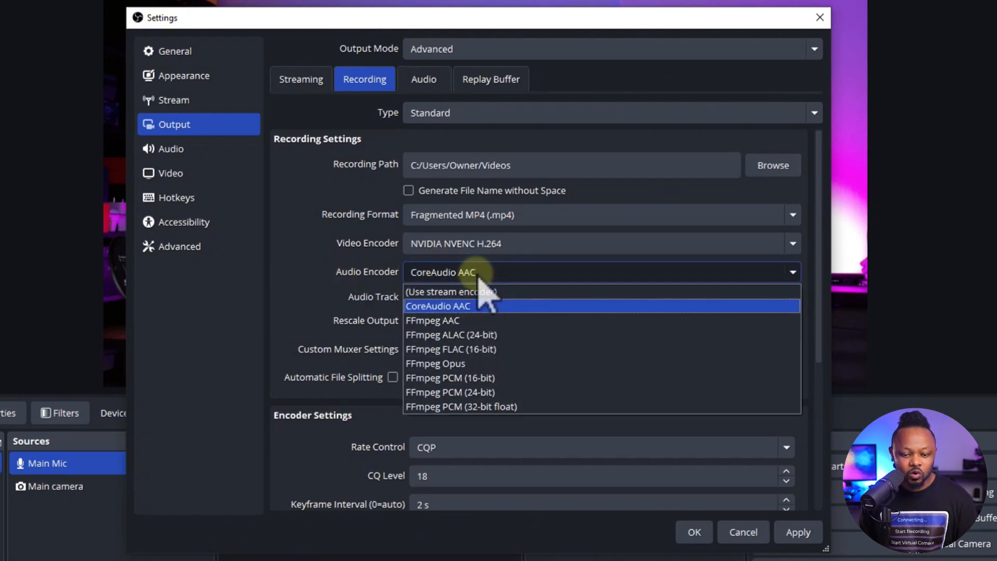
{"action": "left_click", "coordinate": [478, 279]}
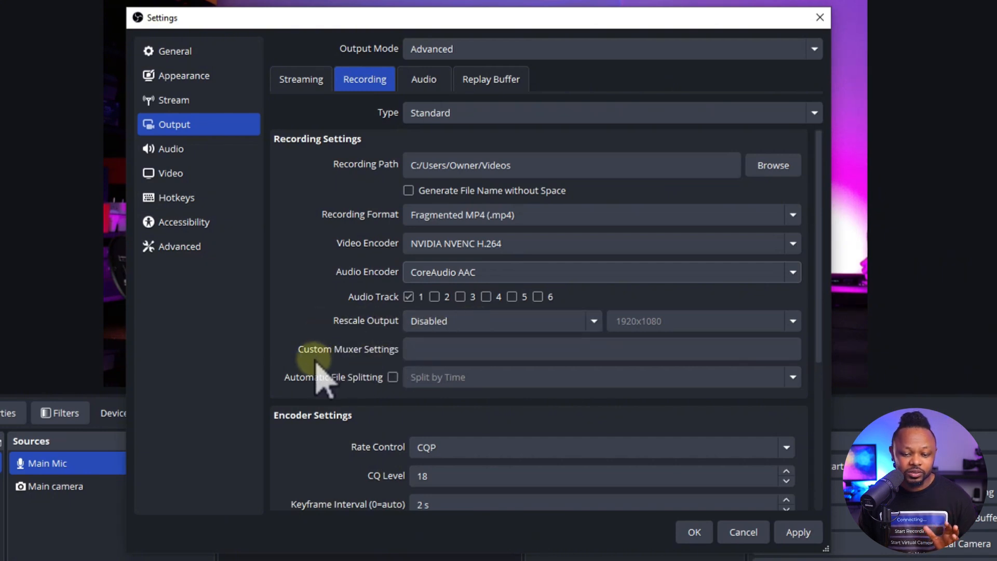
- Set the recording rate control to CBR with a bitrate of 16000 Kbps
{"action": "scroll", "coordinate": [819, 337], "scroll_direction": "down", "scroll_amount": 5}
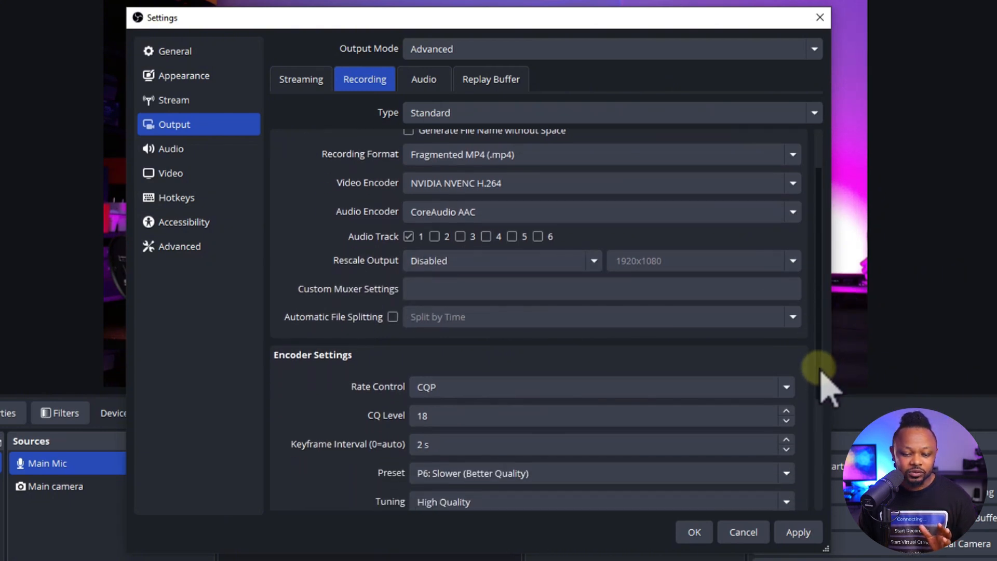
{"action": "scroll", "coordinate": [819, 441], "scroll_direction": "down", "scroll_amount": 1}
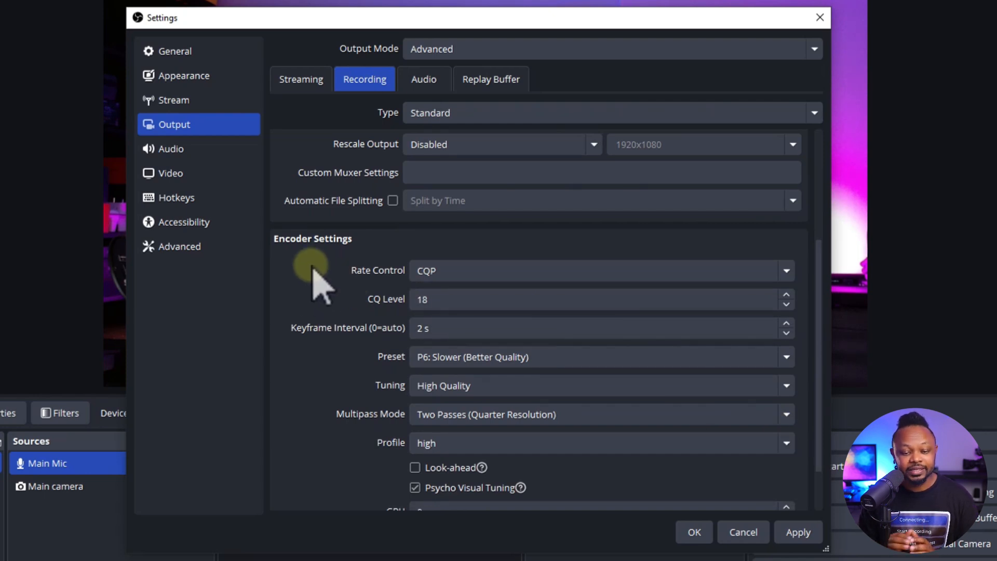
{"action": "left_click", "coordinate": [451, 270]}
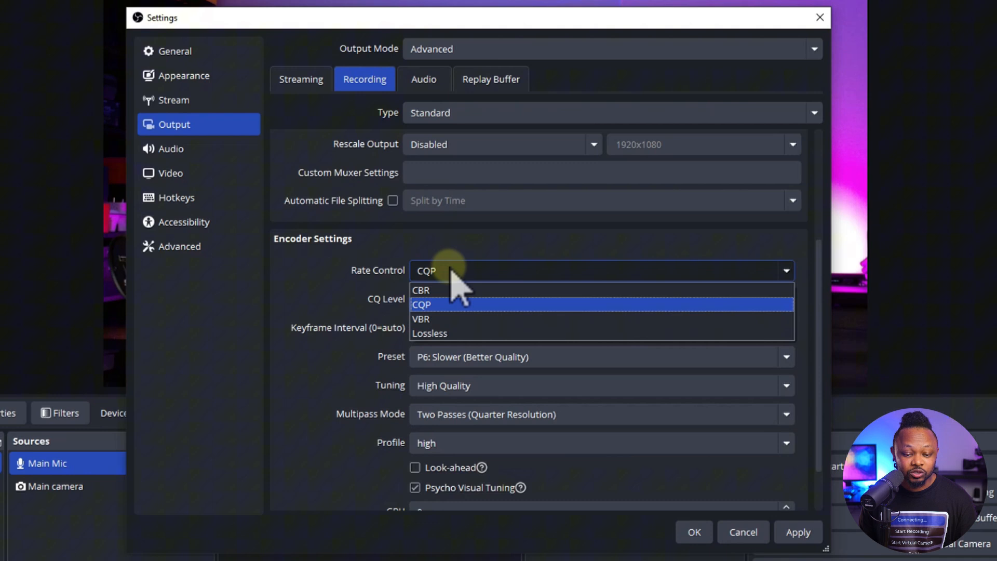
{"action": "left_click", "coordinate": [441, 305]}
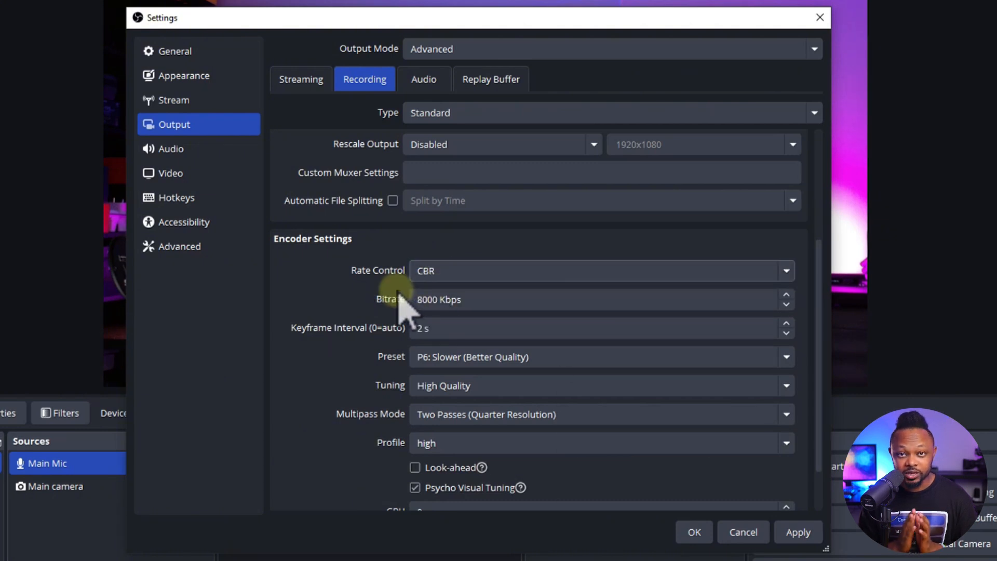
{"action": "left_click_drag", "start_coordinate": [438, 299], "coordinate": [399, 305]}
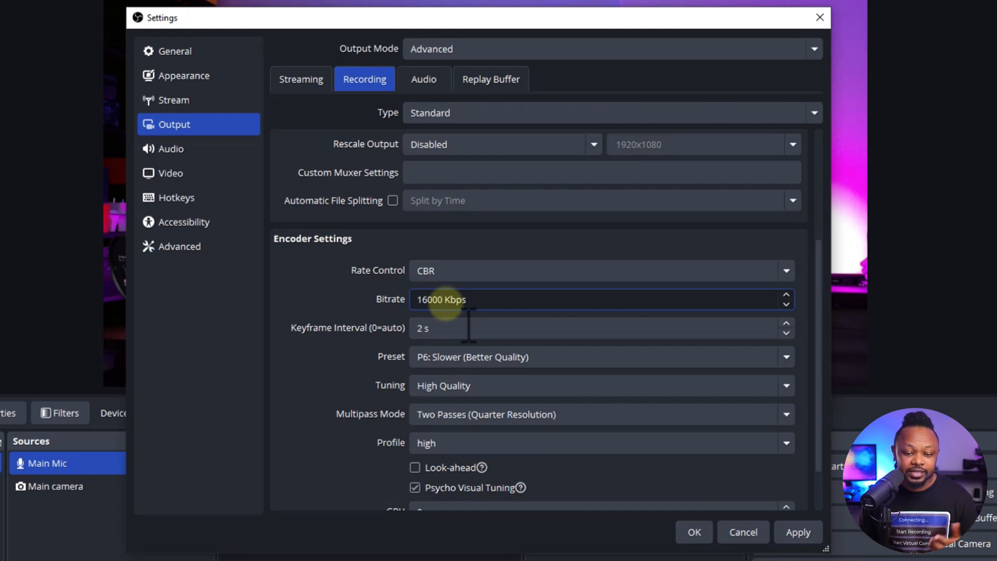
{"action": "left_click", "coordinate": [390, 306]}
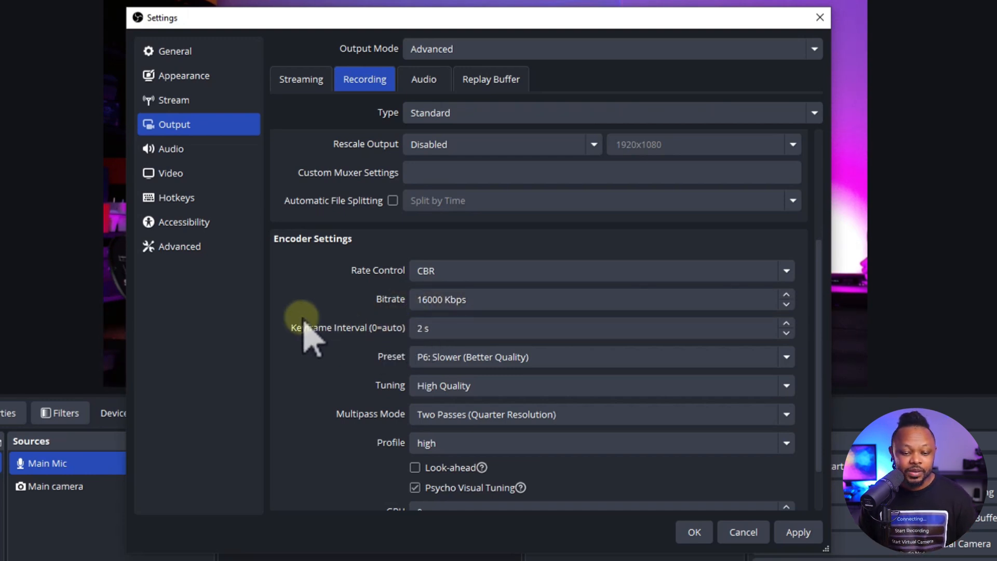
- Review the keyframe interval and remaining encoder settings, then save and close the settings
{"action": "left_click", "coordinate": [413, 328]}
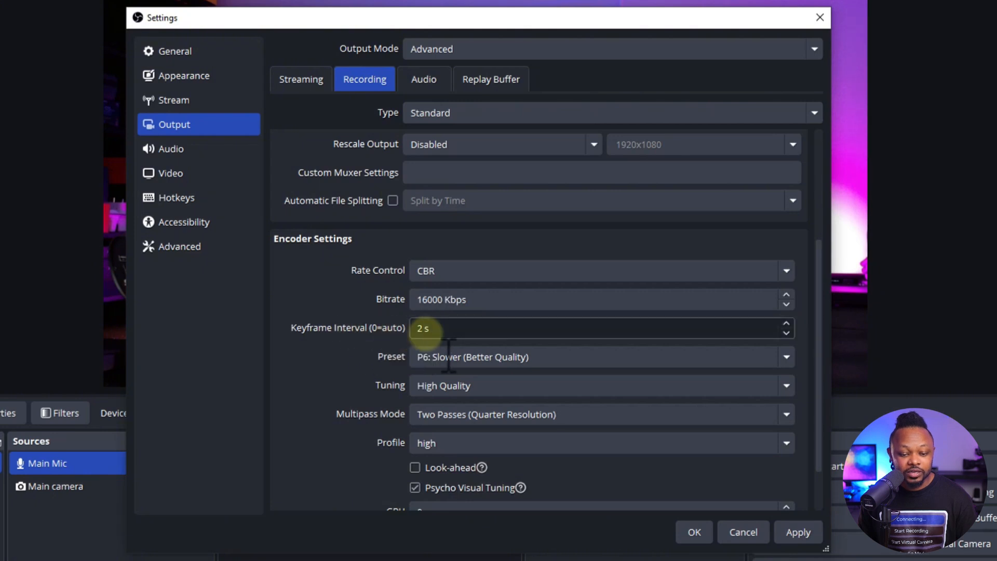
{"action": "left_click_drag", "start_coordinate": [423, 329], "coordinate": [415, 328]}
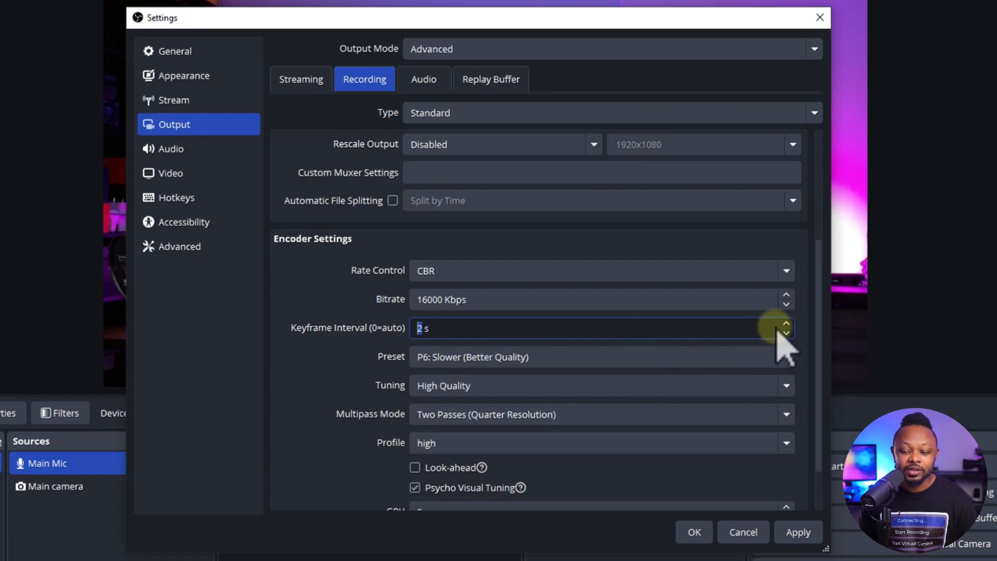
{"action": "scroll", "coordinate": [820, 288], "scroll_direction": "down", "scroll_amount": 1}
{"action": "scroll", "coordinate": [826, 317], "scroll_direction": "down", "scroll_amount": 3}
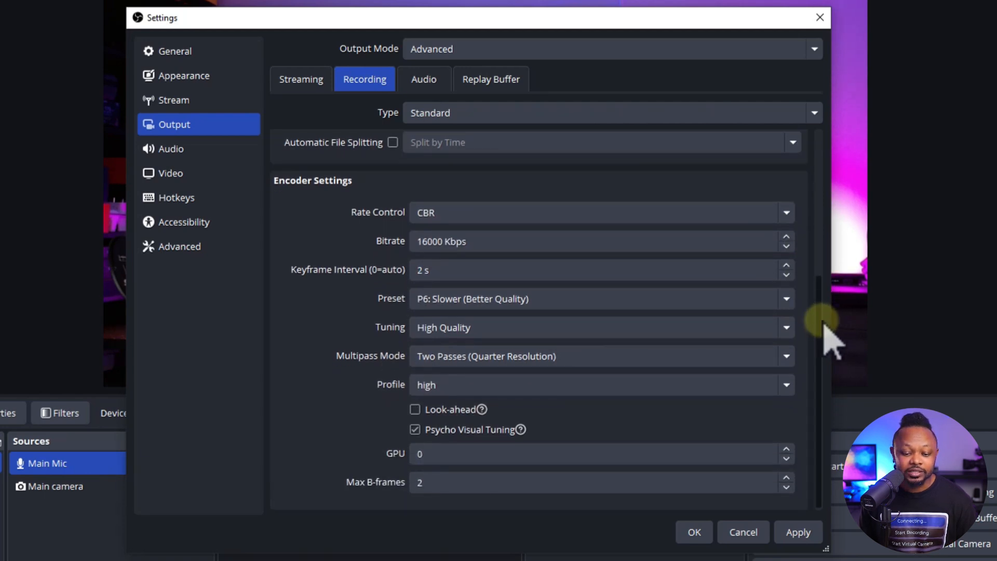
{"action": "mouse_move", "coordinate": [820, 341]}
{"action": "left_mouse_down"}
{"action": "mouse_move", "coordinate": [815, 174]}
{"action": "mouse_move", "coordinate": [828, 335]}
{"action": "left_mouse_up"}
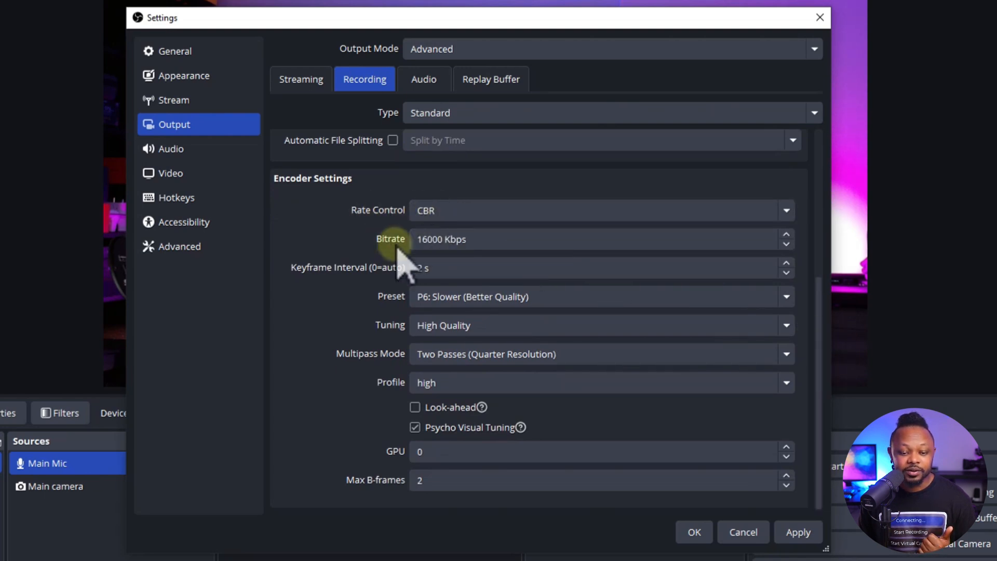
{"action": "left_click", "coordinate": [422, 239]}
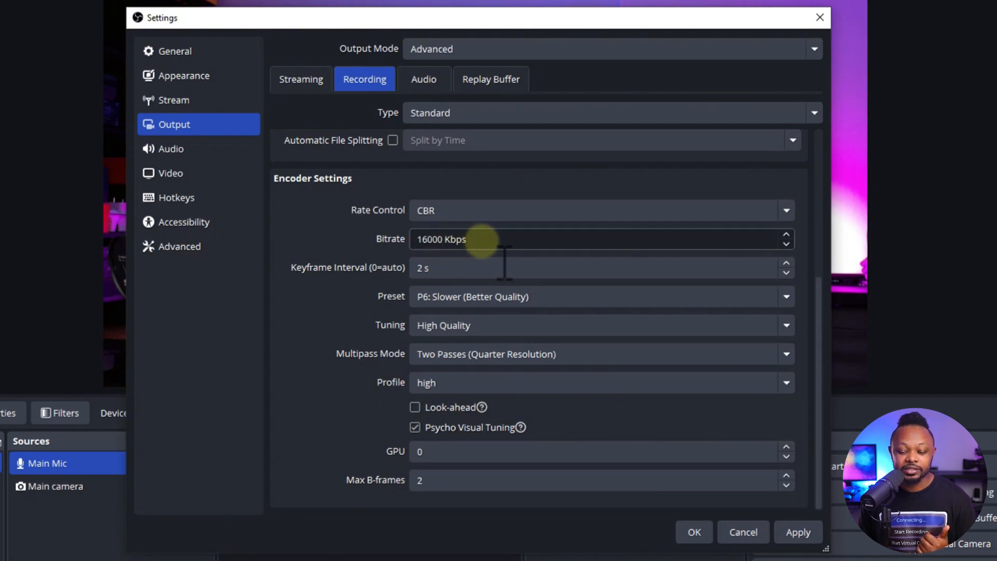
{"action": "left_click", "coordinate": [349, 368]}
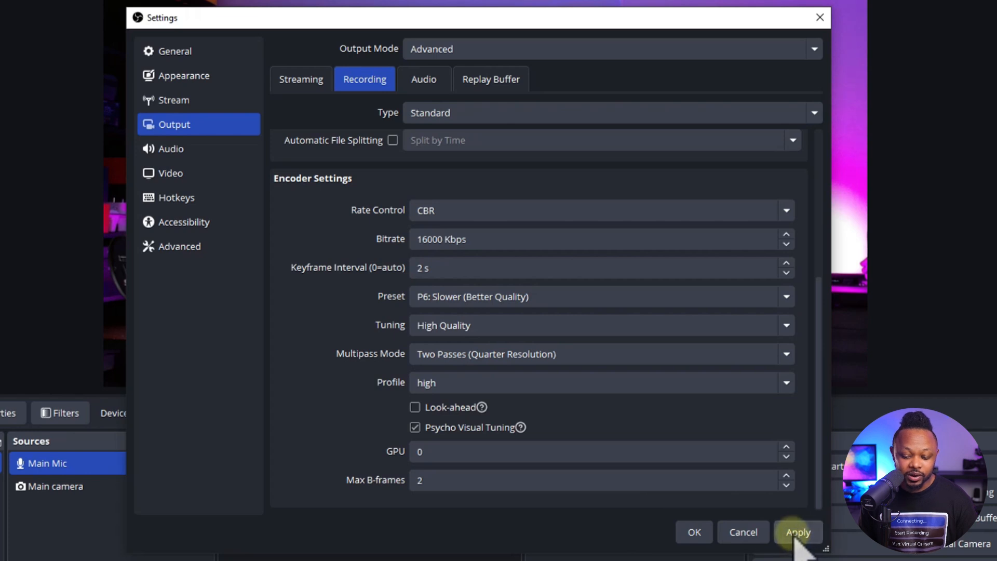
{"action": "left_click", "coordinate": [694, 532]}
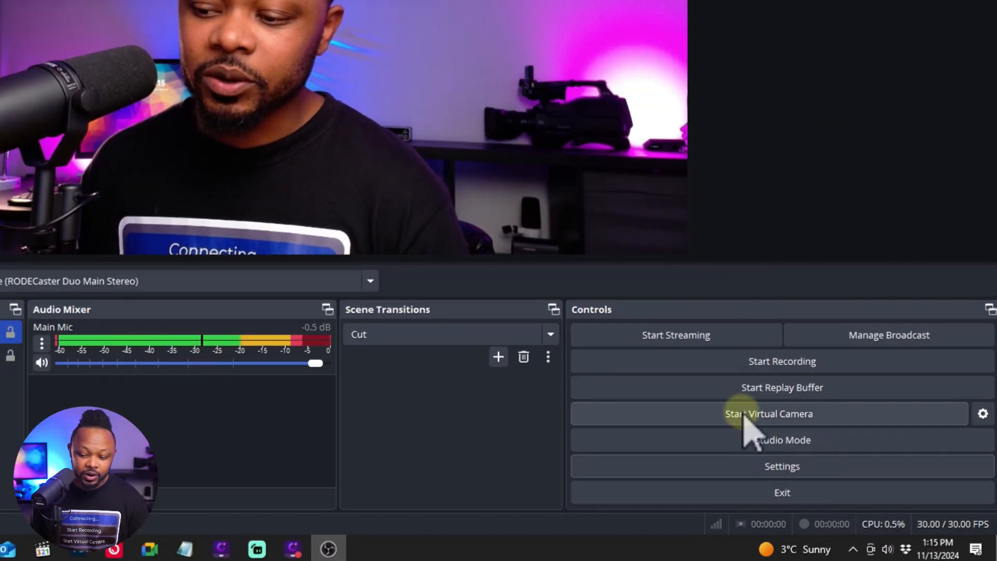
- Make a short test recording by starting and then stopping a recording
{"action": "left_click", "coordinate": [757, 367]}
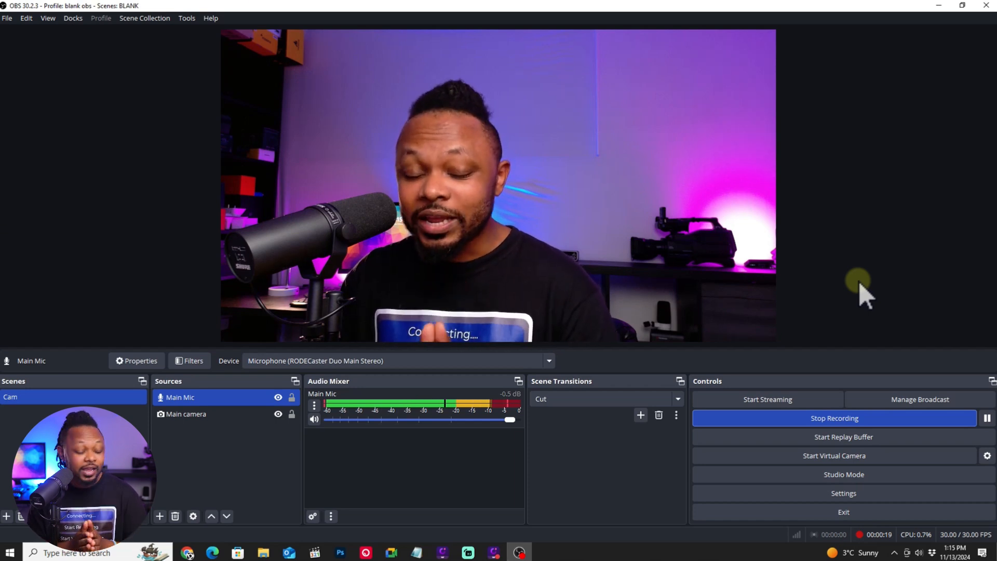
{"action": "left_click", "coordinate": [817, 418]}
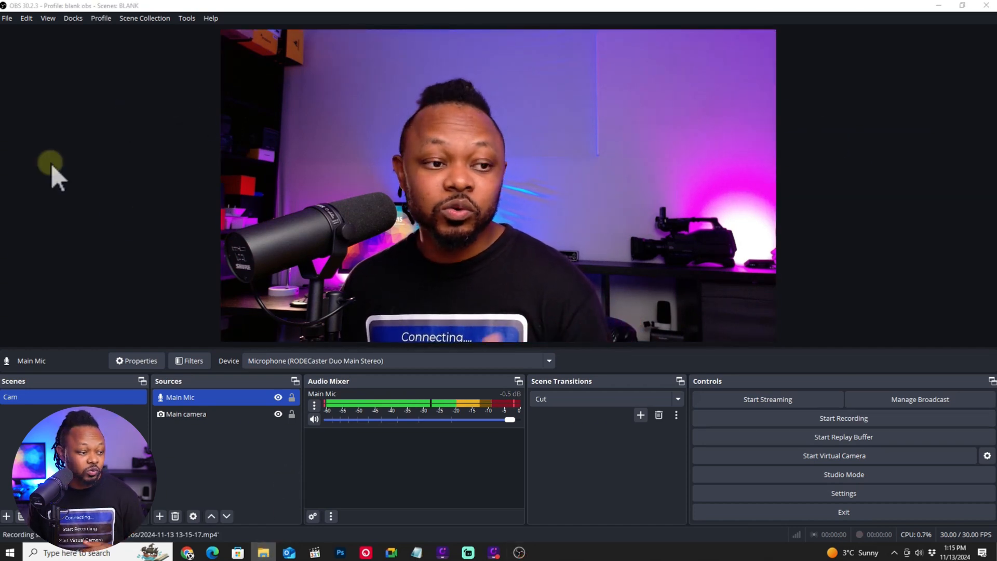
{"action": "left_click_drag", "start_coordinate": [0, 174], "coordinate": [566, 100]}
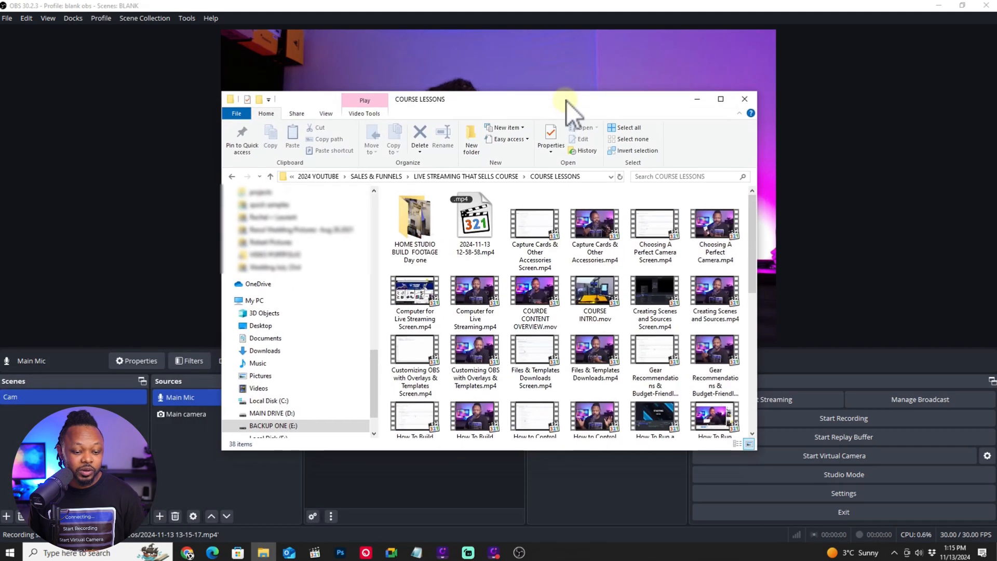
{"action": "left_click", "coordinate": [279, 388]}
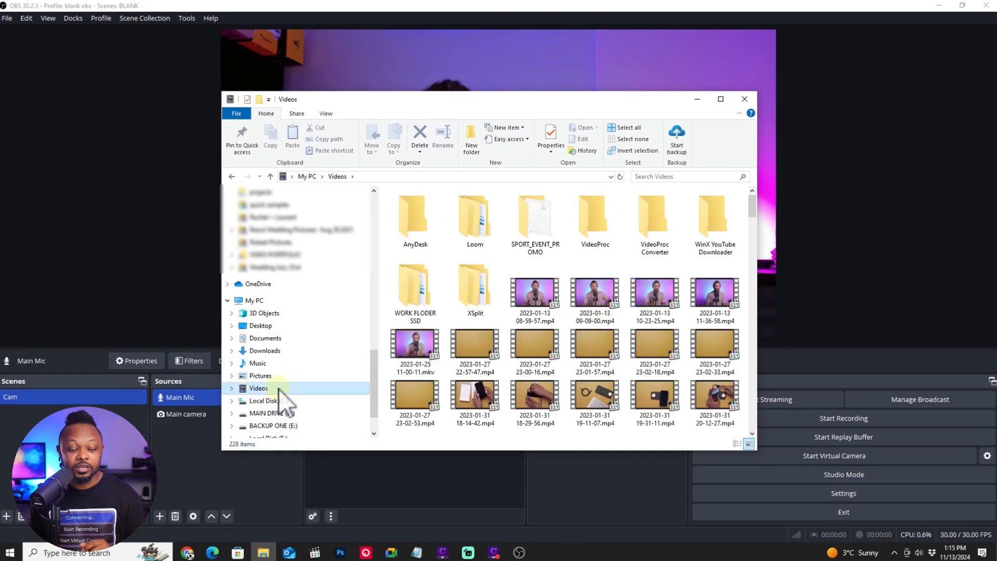
{"action": "left_click_drag", "start_coordinate": [748, 211], "coordinate": [747, 398]}
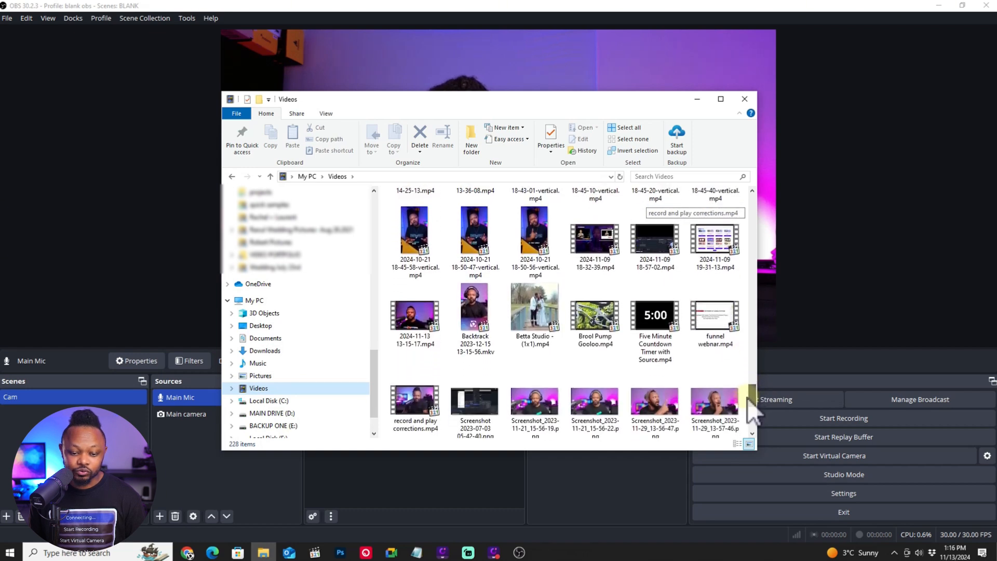
{"action": "right_click", "coordinate": [414, 316]}
{"action": "mouse_move", "coordinate": [468, 409]}
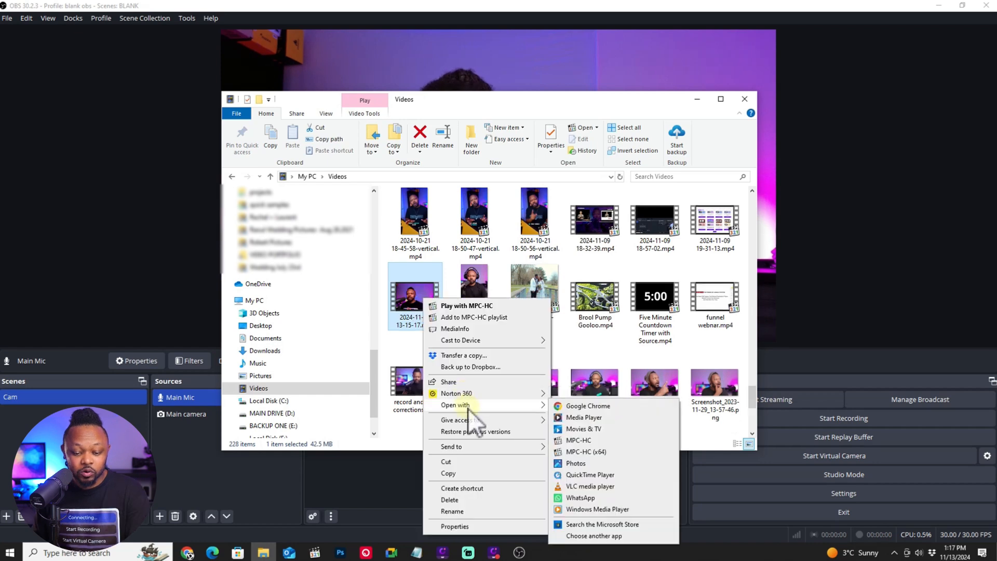
{"action": "left_click", "coordinate": [582, 418]}
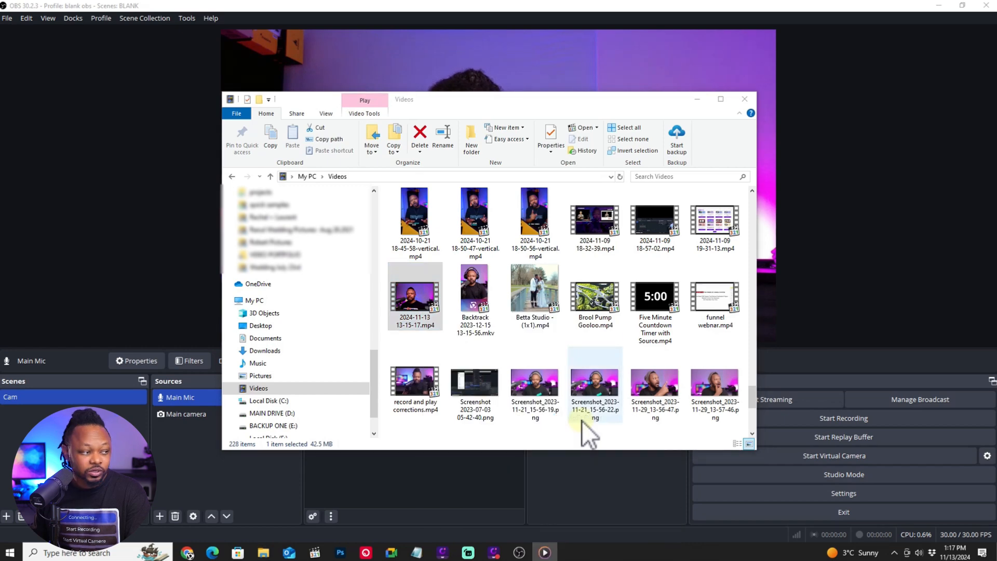